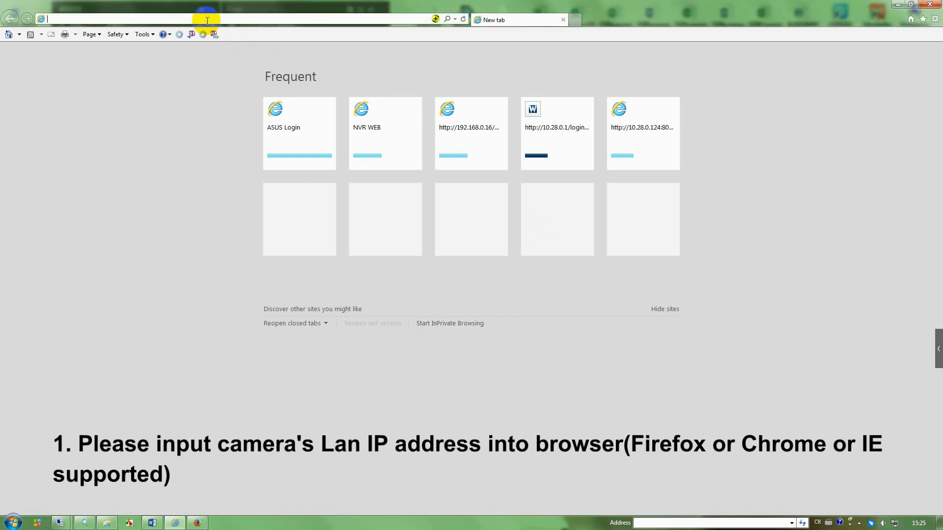
- Load the camera at 192.168.0.16 and sign in with the camera's username and password
type("192")
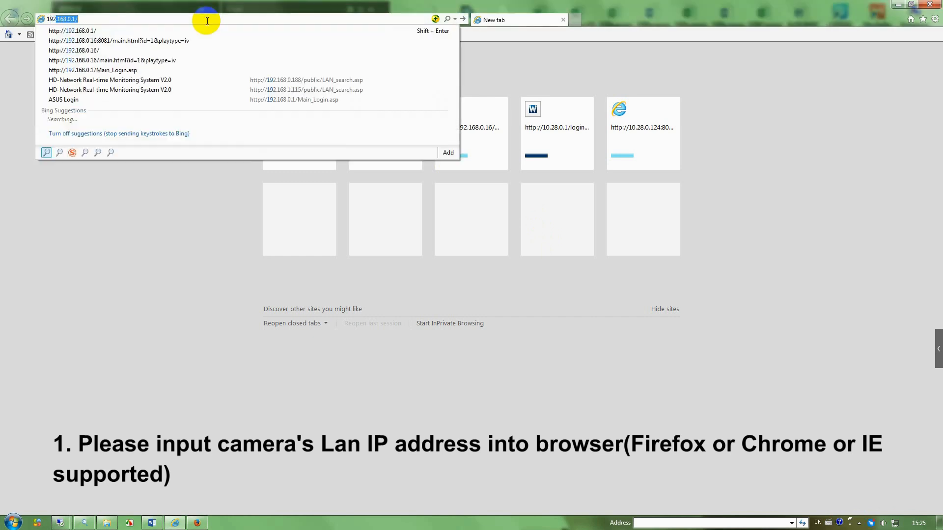
type(".168.")
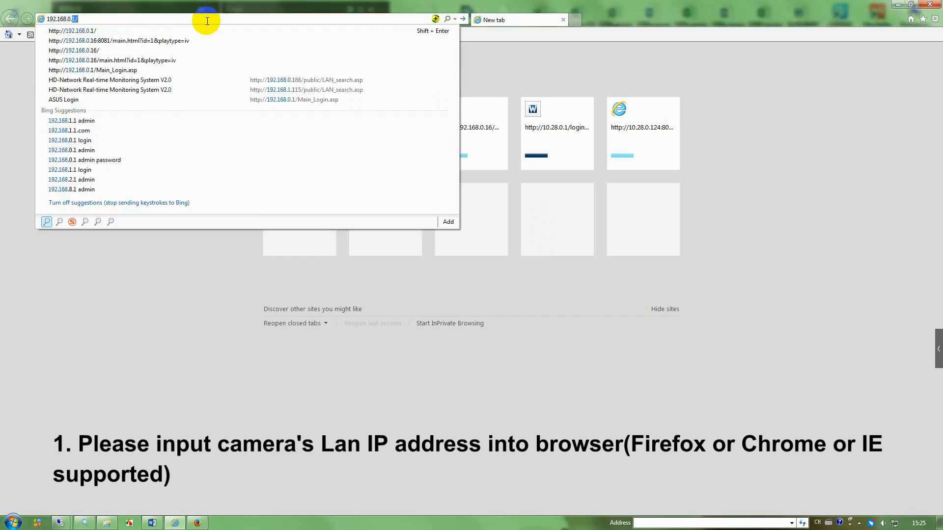
type("0.16")
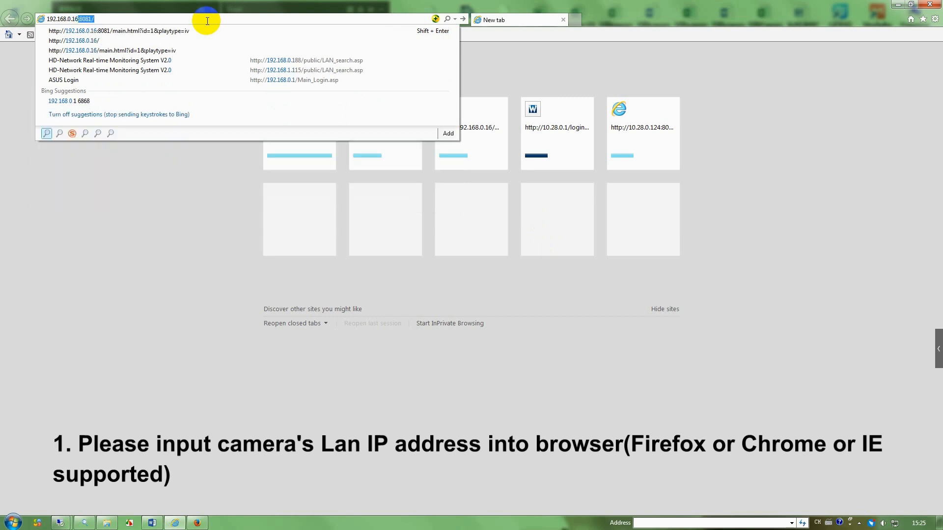
key("Delete")
key("Return")
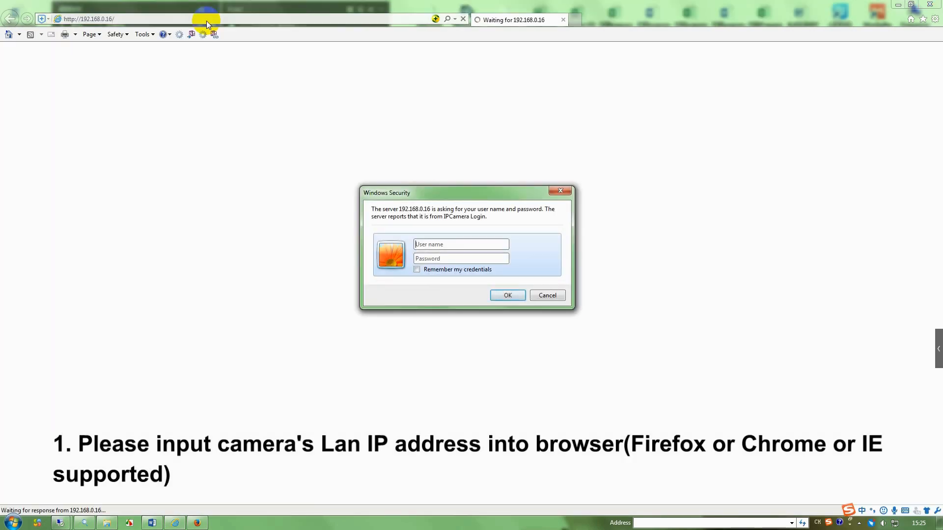
type("admin")
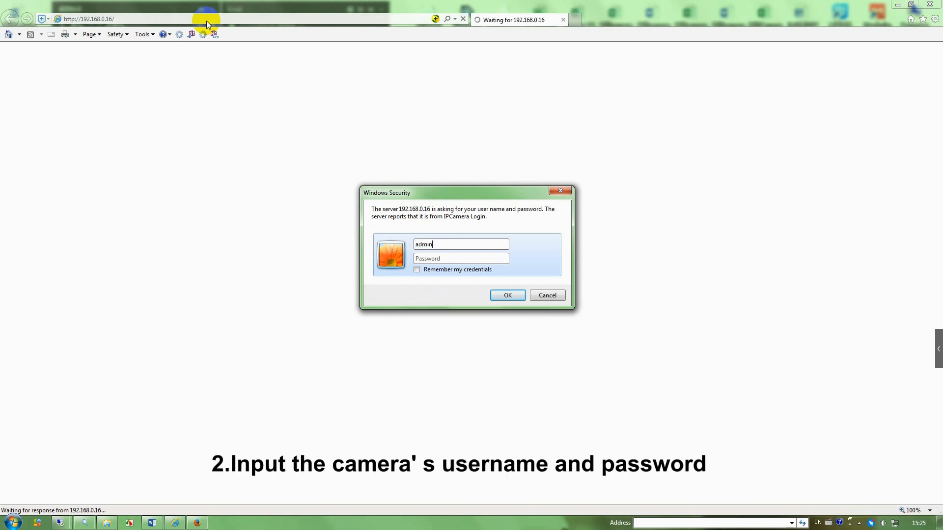
type("••••")
left_click(508, 295)
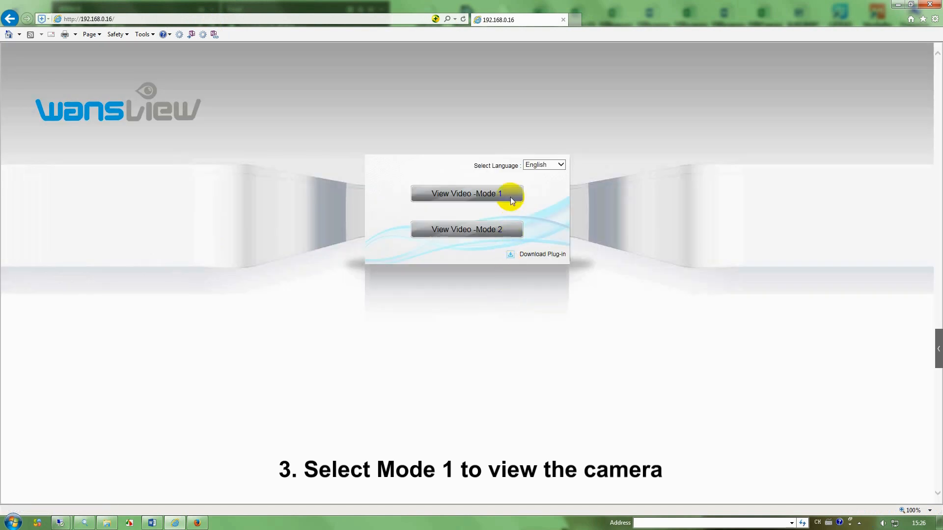
- Watch the camera's Mode 1 live video, then go to its Set Up section
left_click(476, 195)
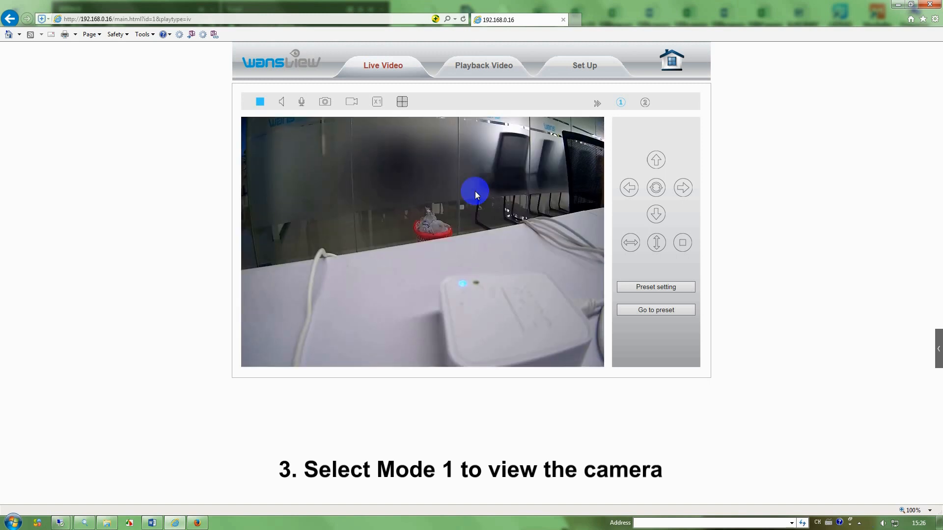
left_click(607, 66)
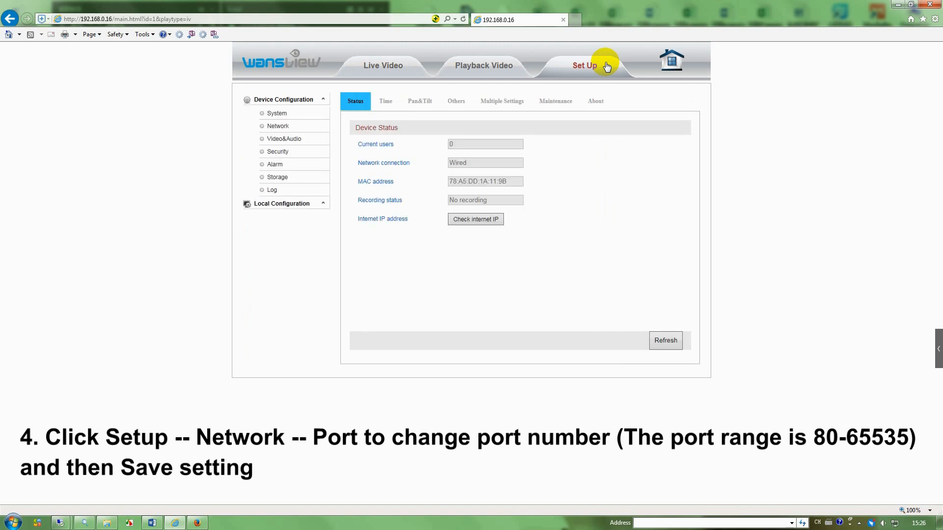
- On Network > Port, change the camera's HTTP port from 80 to 7064 and confirm saving
left_click(290, 126)
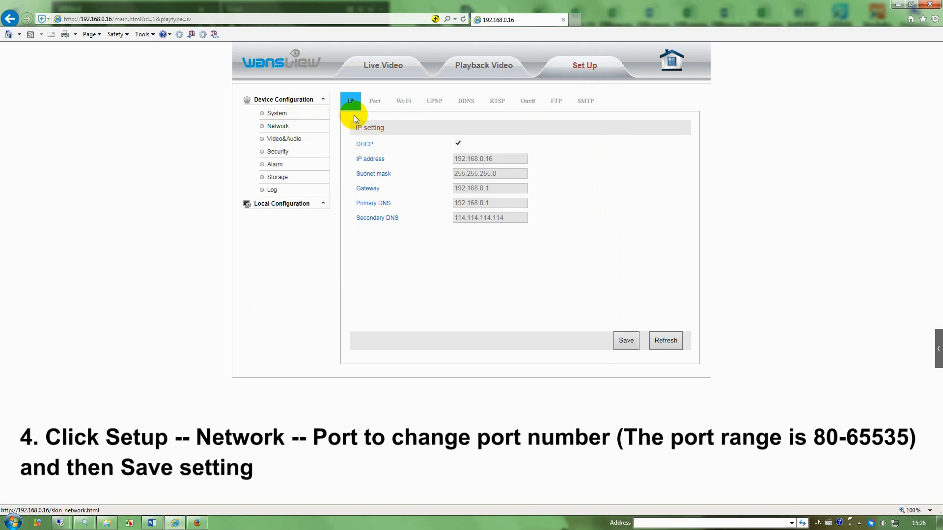
left_click(375, 102)
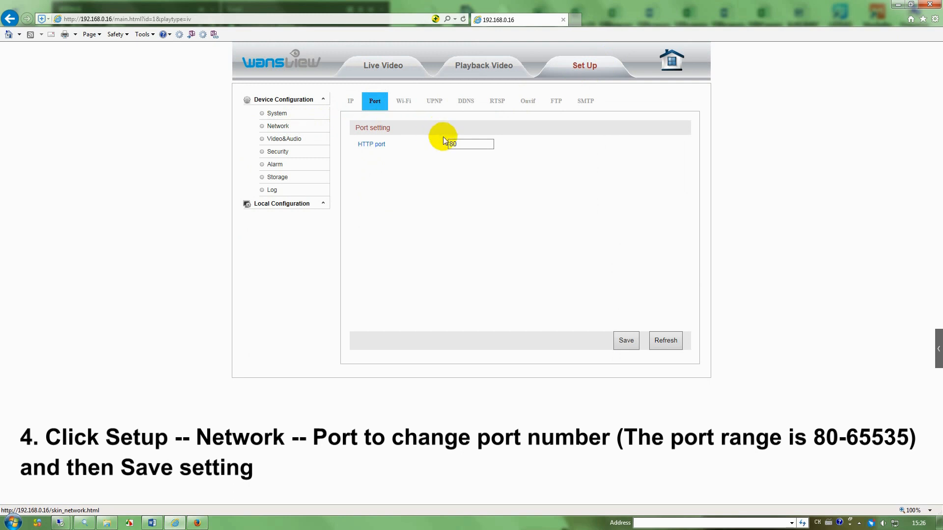
left_click(459, 144)
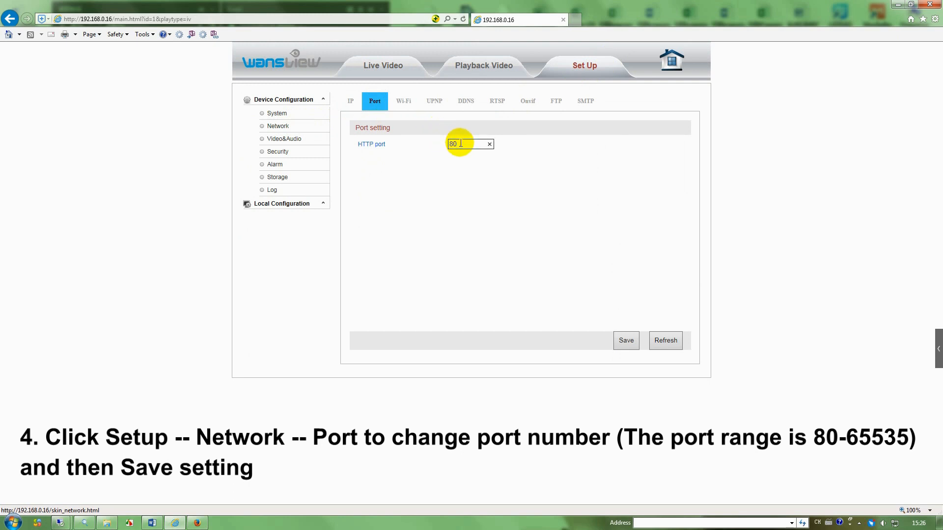
key("BackSpace")
type("7064")
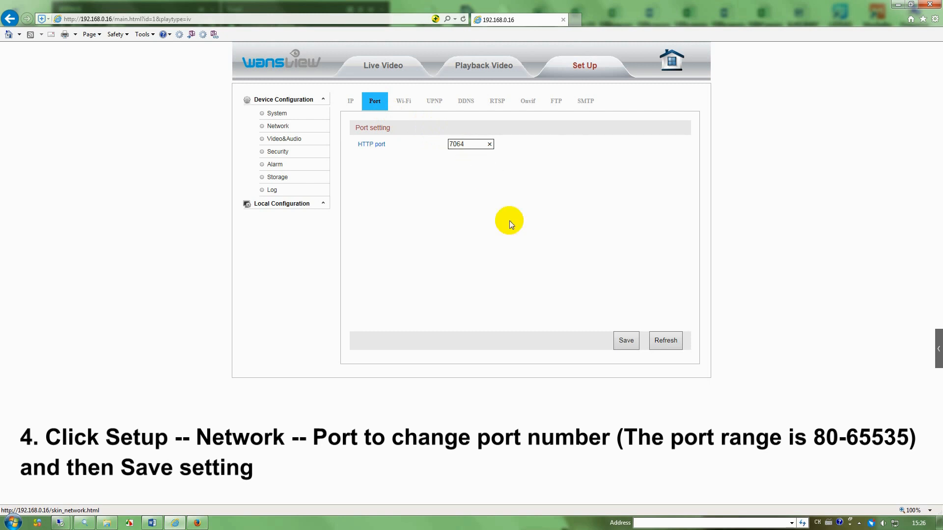
left_click(628, 342)
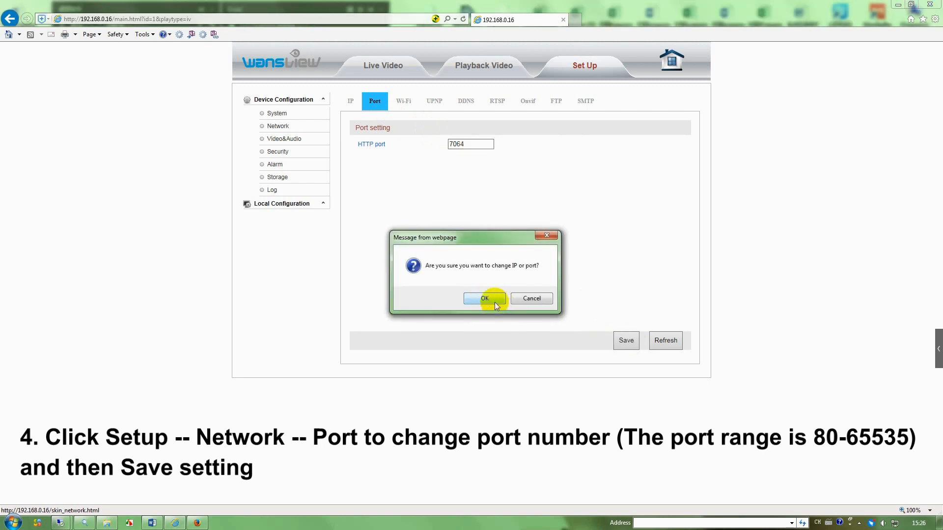
left_click(491, 301)
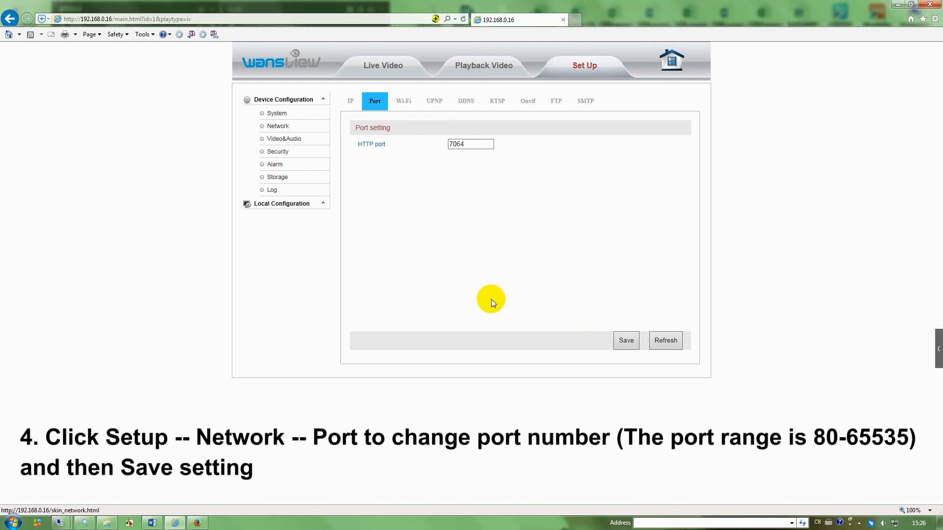
- Load the router address 192.168.0.1 in a new browser tab
left_click(576, 20)
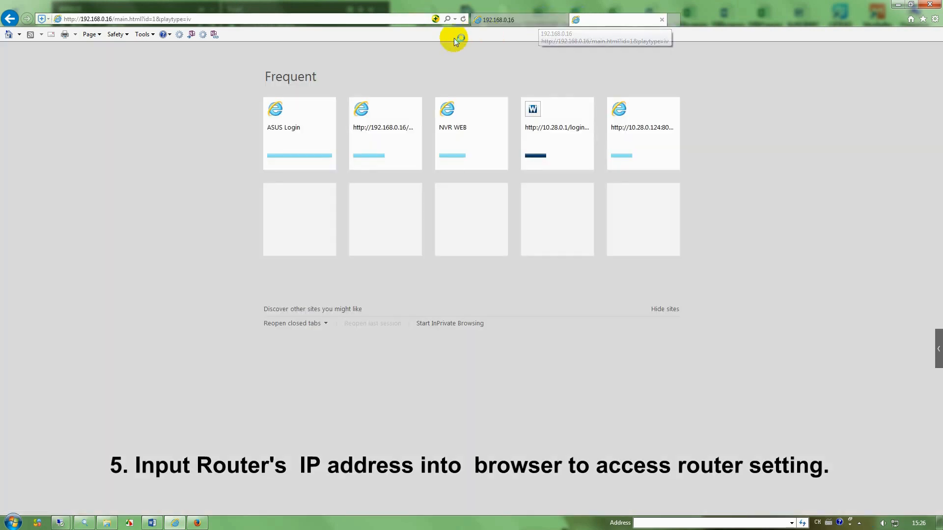
left_click(269, 19)
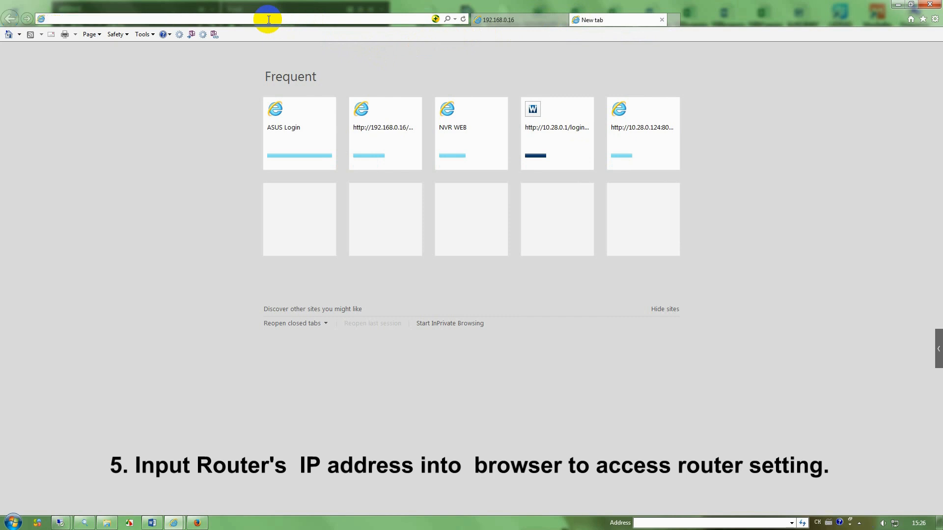
type("192")
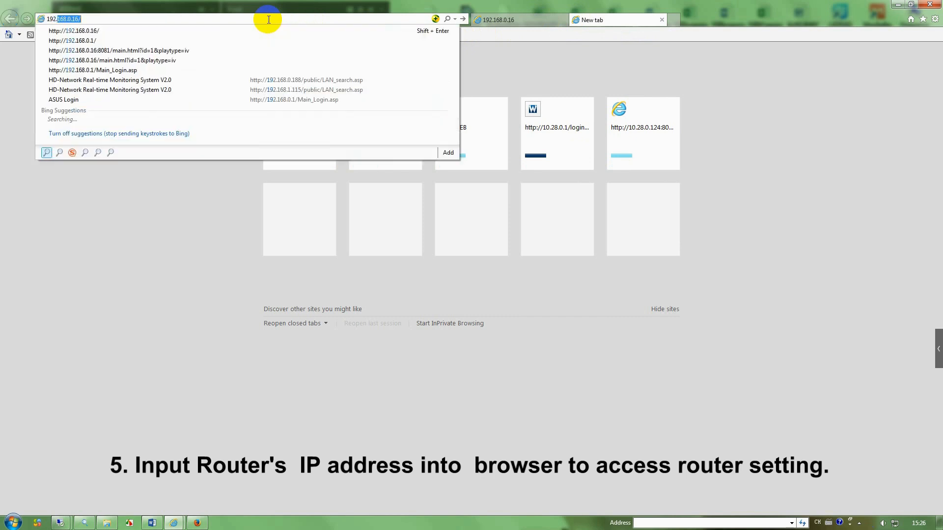
type(".168.0.1")
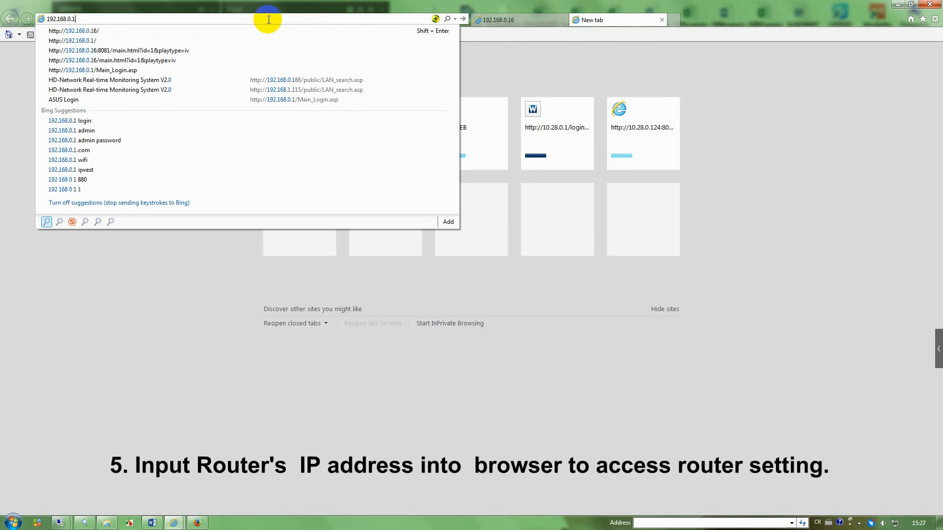
key("Return")
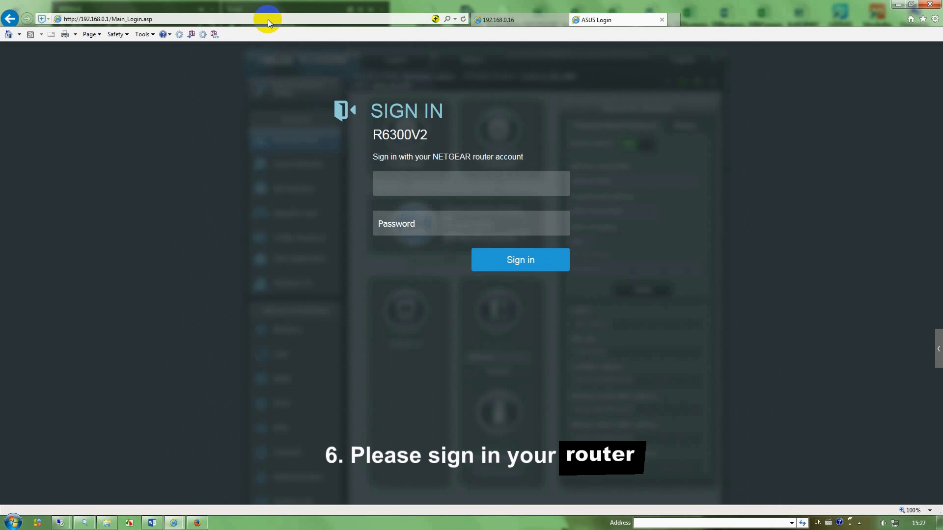
- Sign in to the ASUS router with its username and password
type("admin")
key("Tab")
type("passwo")
key("Return")
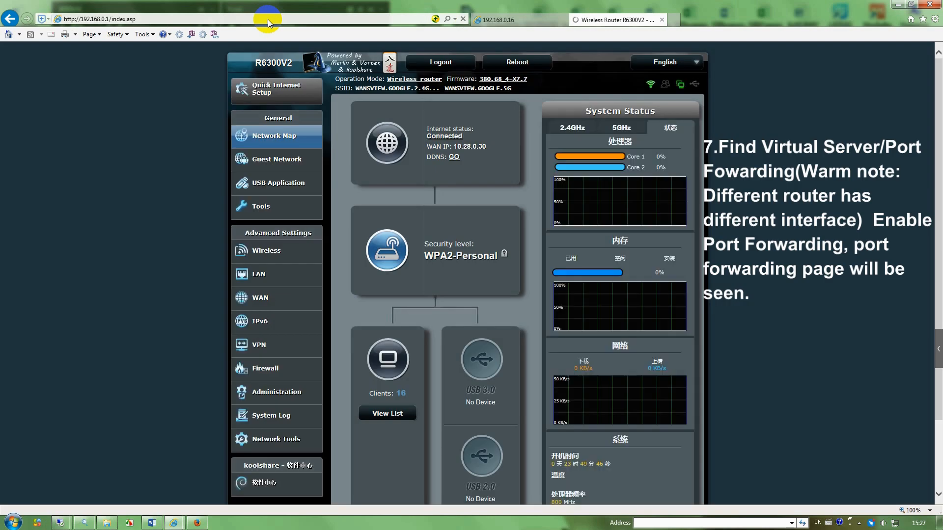
- Under WAN > Virtual Server / Port Forwarding, enable port forwarding and pick the HTTP preset
left_click(273, 297)
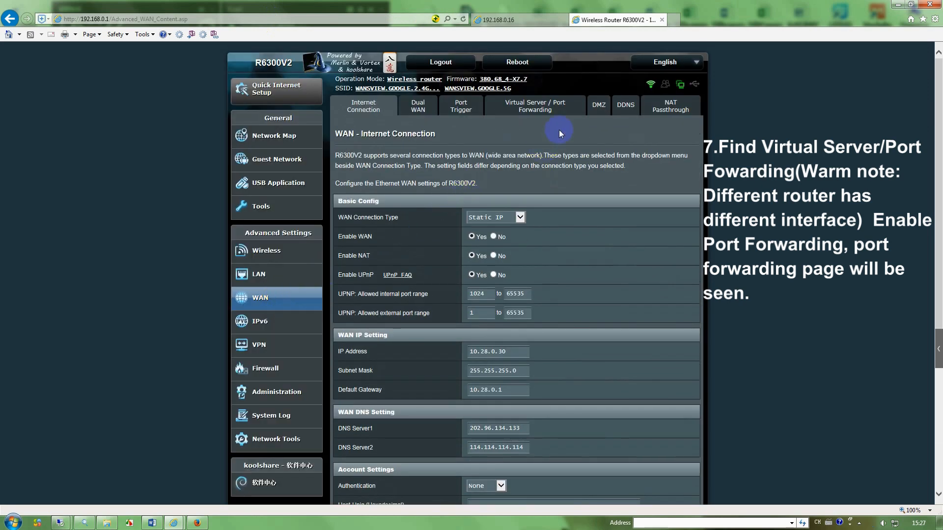
left_click(567, 113)
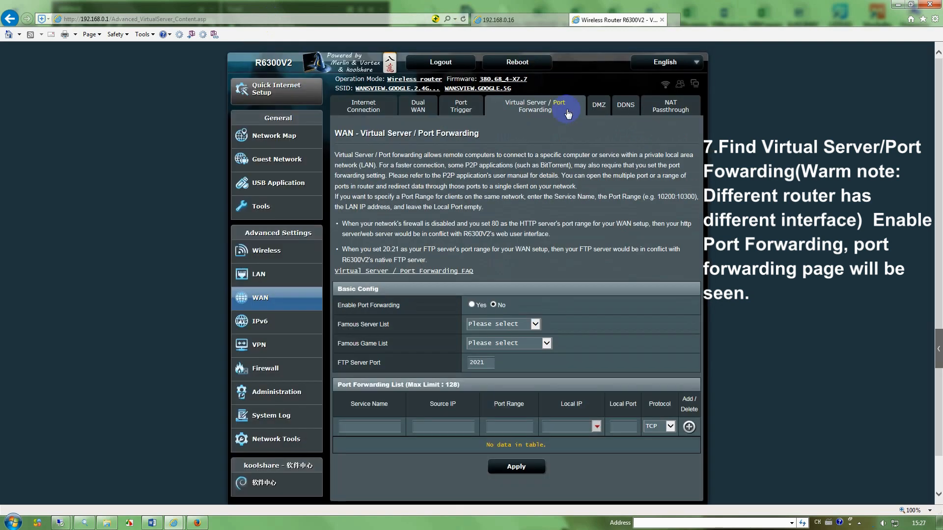
left_click(472, 305)
left_click(473, 307)
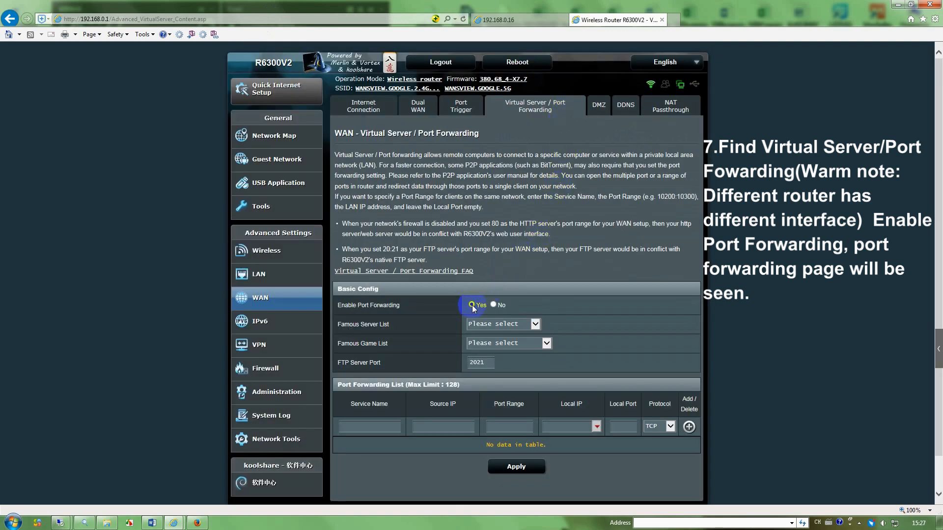
left_click(535, 325)
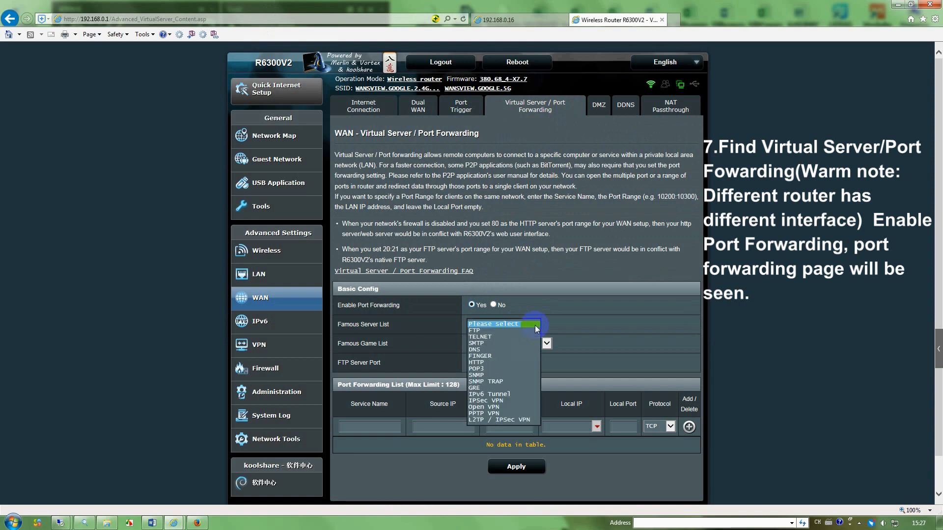
left_click(489, 362)
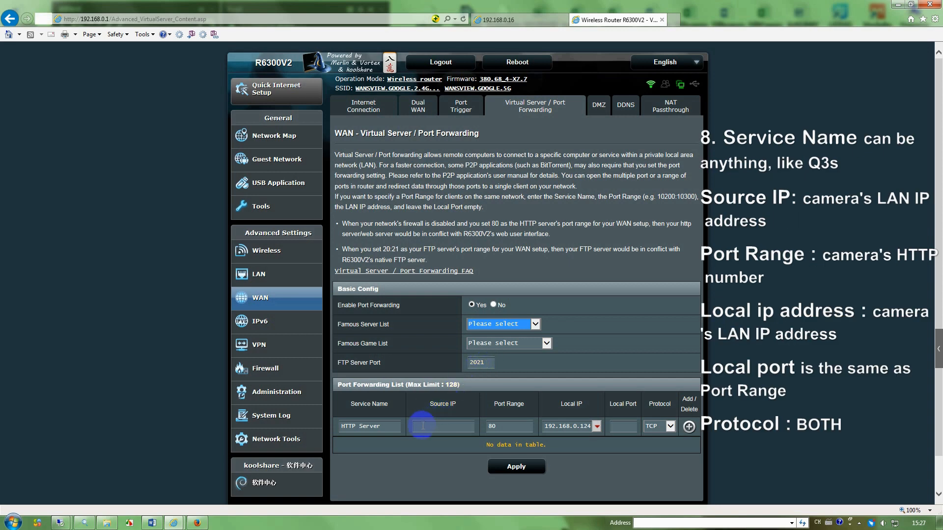
- Clear the preset service name, enter source IP 192.168.0.16, and replace the default port range
left_click(387, 427)
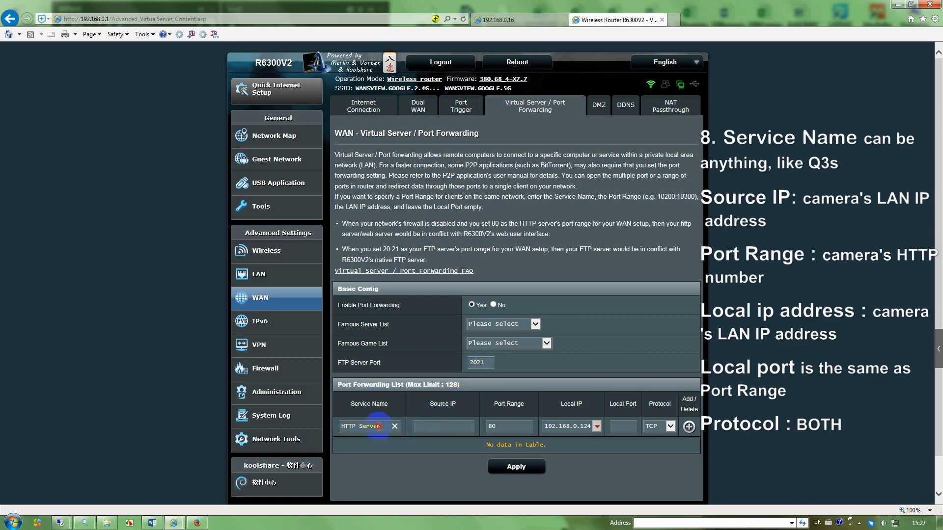
left_click(394, 426)
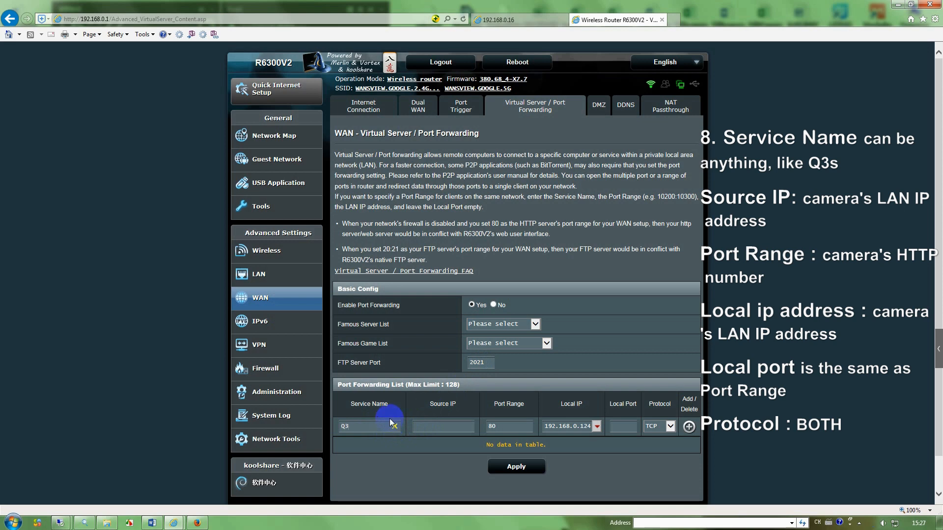
left_click(426, 426)
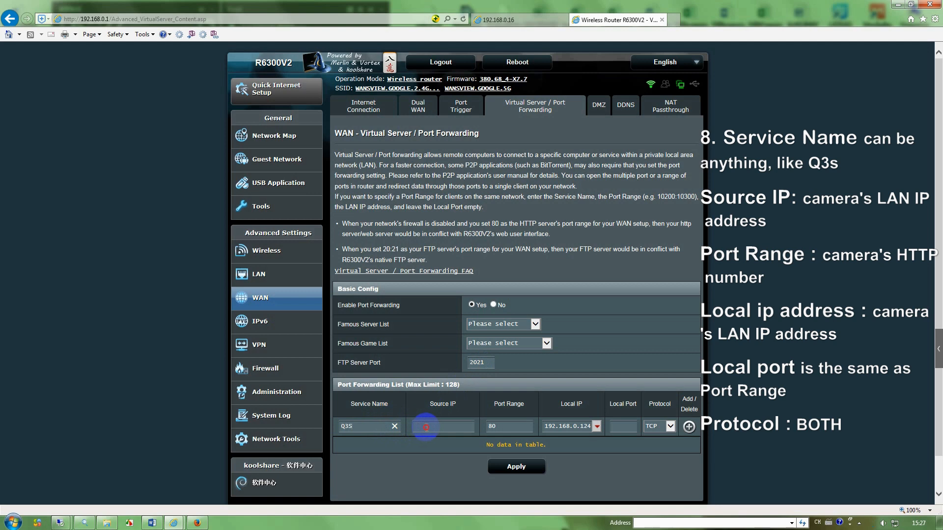
type("192.168.0.16")
left_click(506, 427)
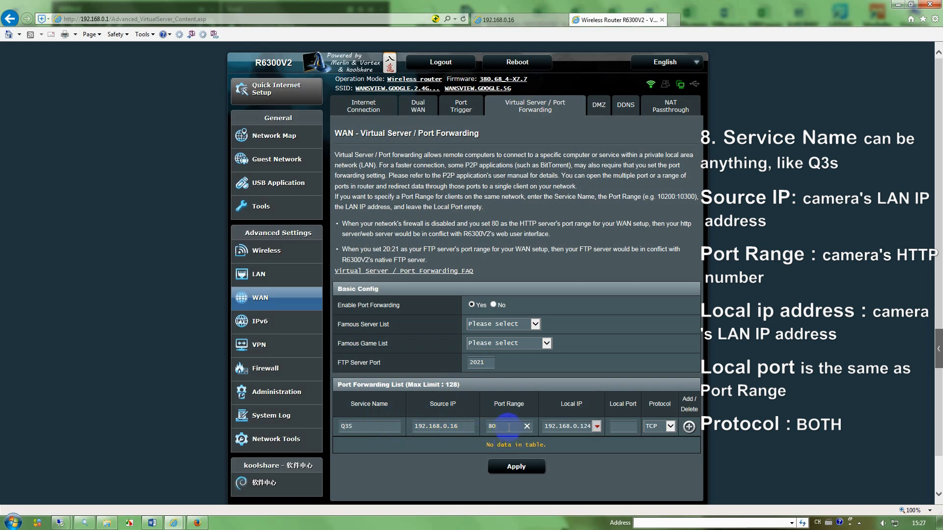
key("BackSpace")
type("7064")
- Choose the camera as local IP, set local port 7064 and protocol BOTH, and add the Q3S rule
left_click(597, 426)
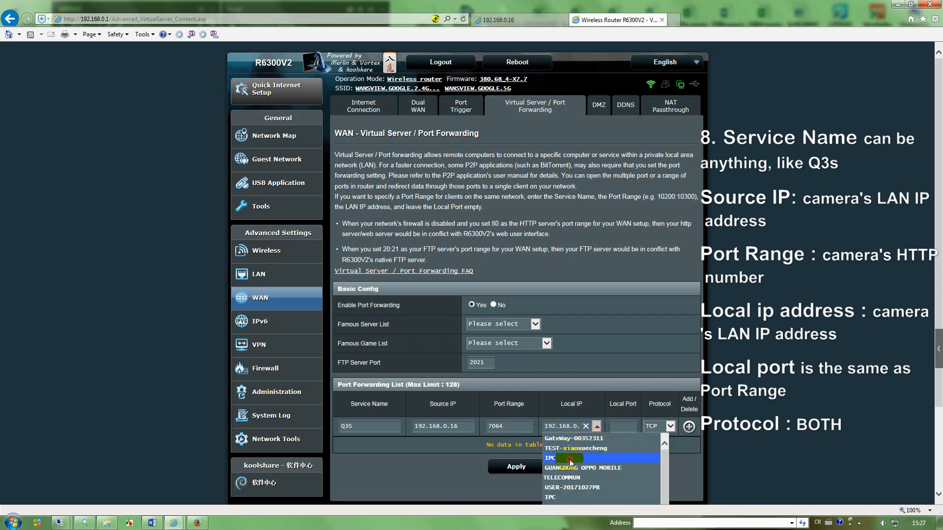
left_click(576, 458)
left_click(625, 426)
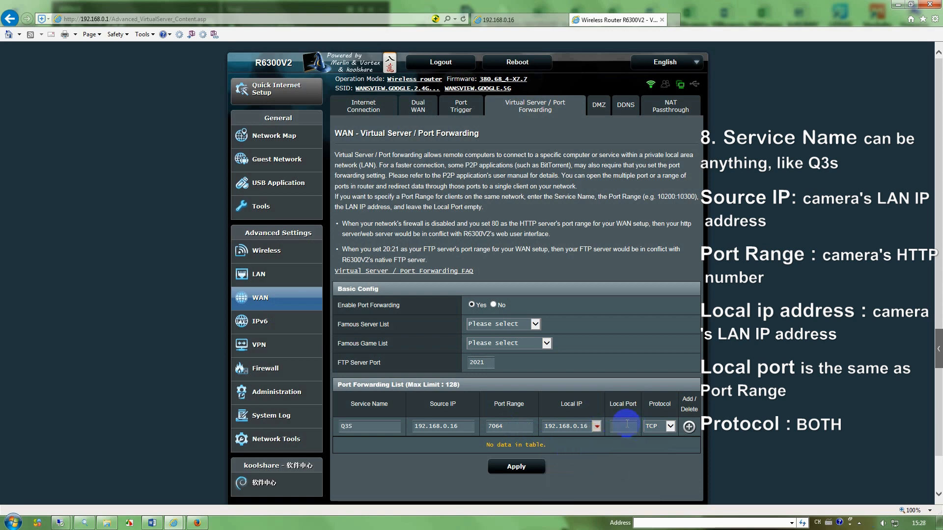
type("7064")
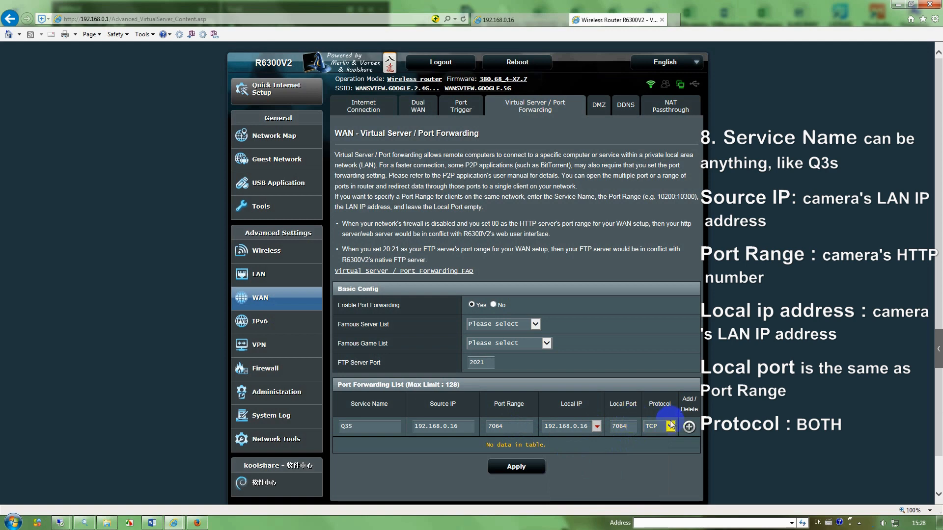
left_click(656, 427)
left_click(670, 427)
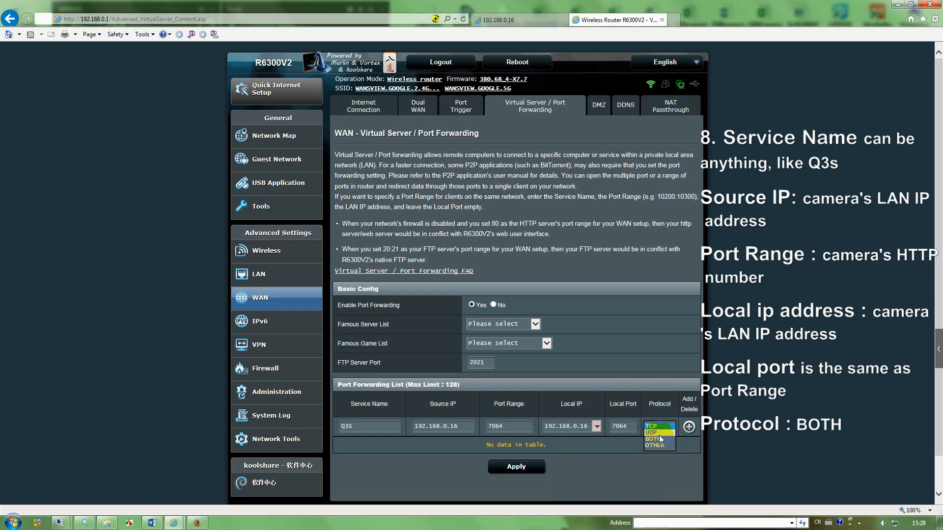
left_click(658, 438)
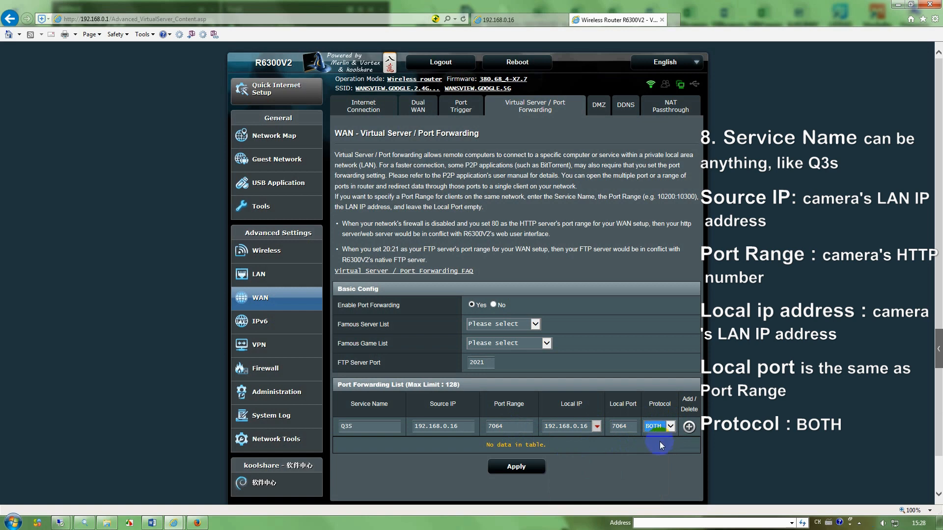
left_click(688, 428)
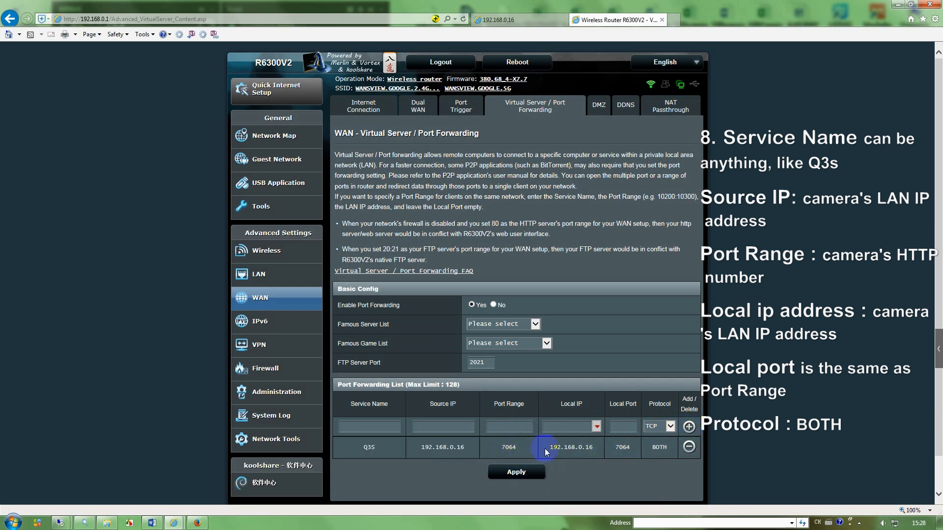
left_click(515, 477)
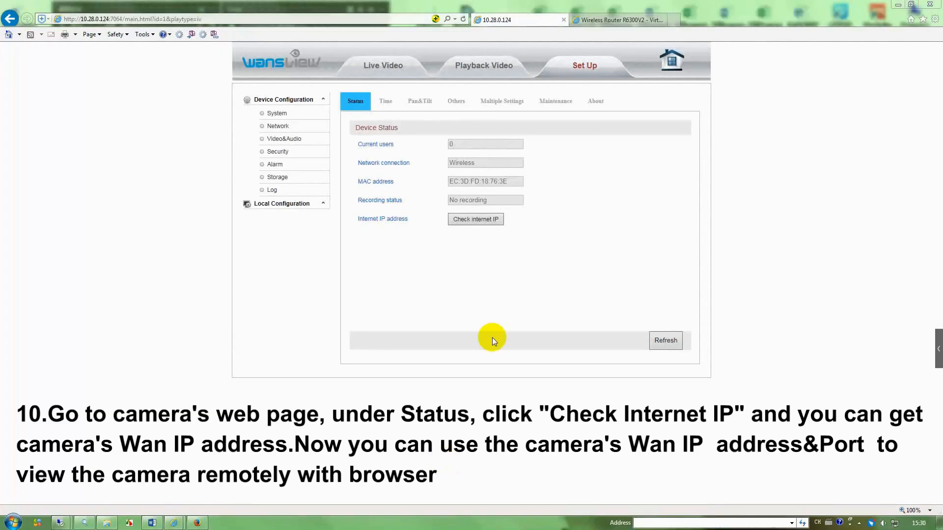
left_click(497, 220)
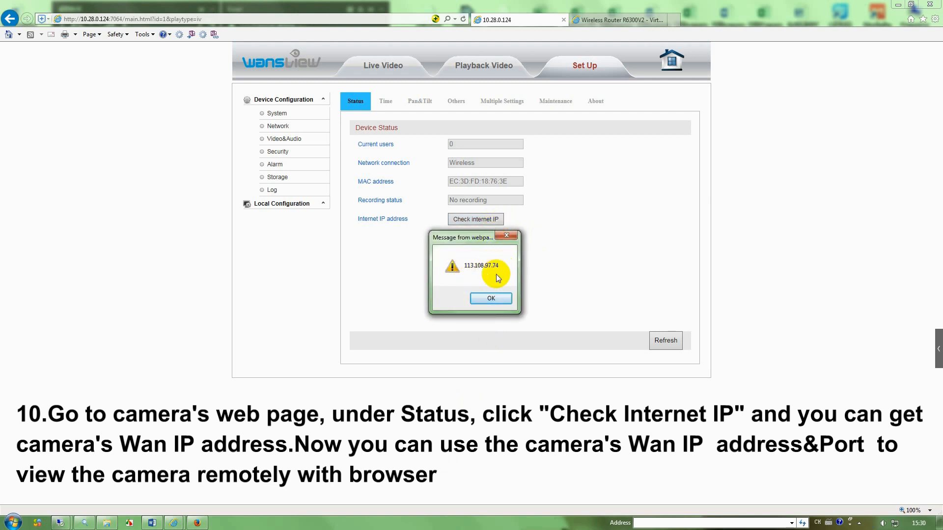
left_click(491, 299)
left_click(673, 21)
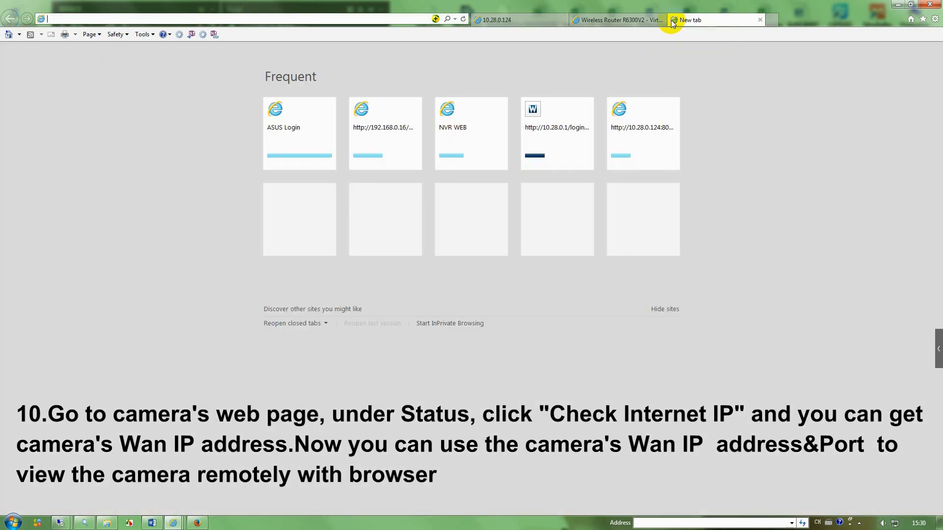
- Open the camera remotely at 113.108.97.74:7064 and sign in with the camera credentials
type("113.")
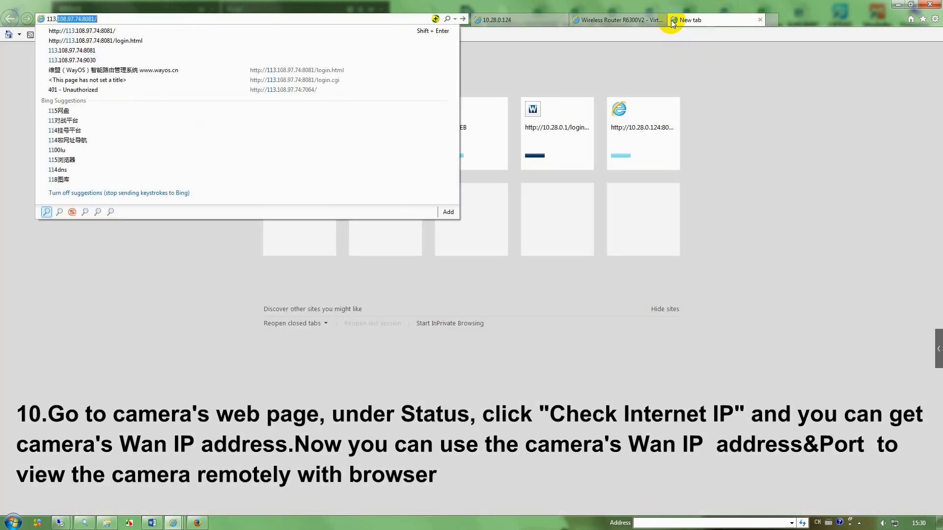
type("108.")
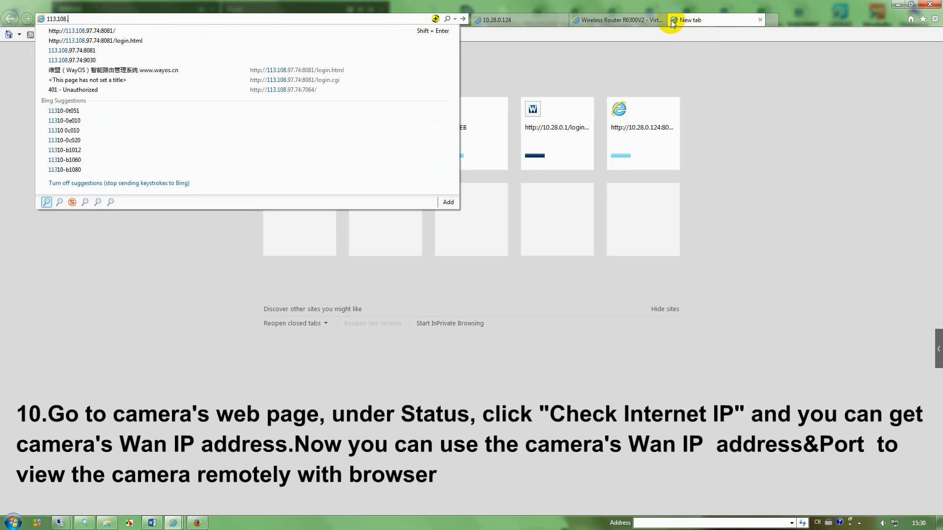
type("97.7")
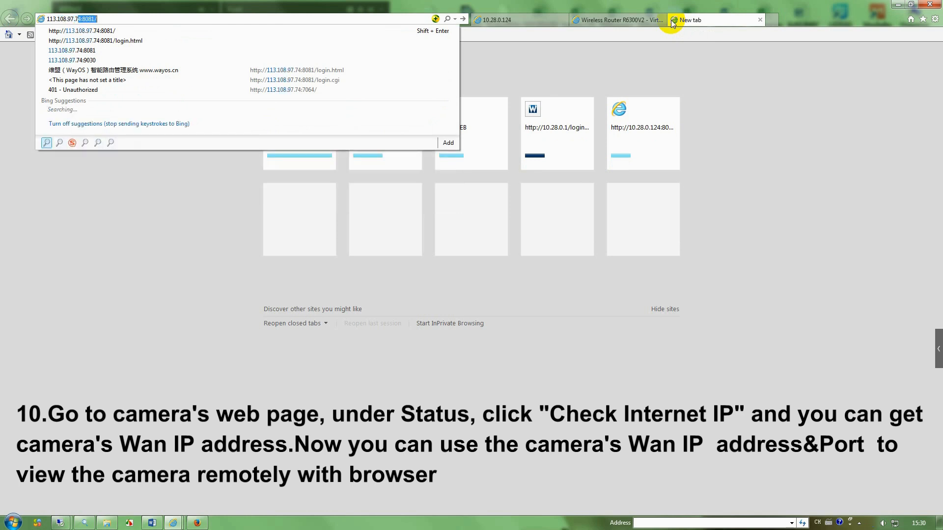
type("4:7064")
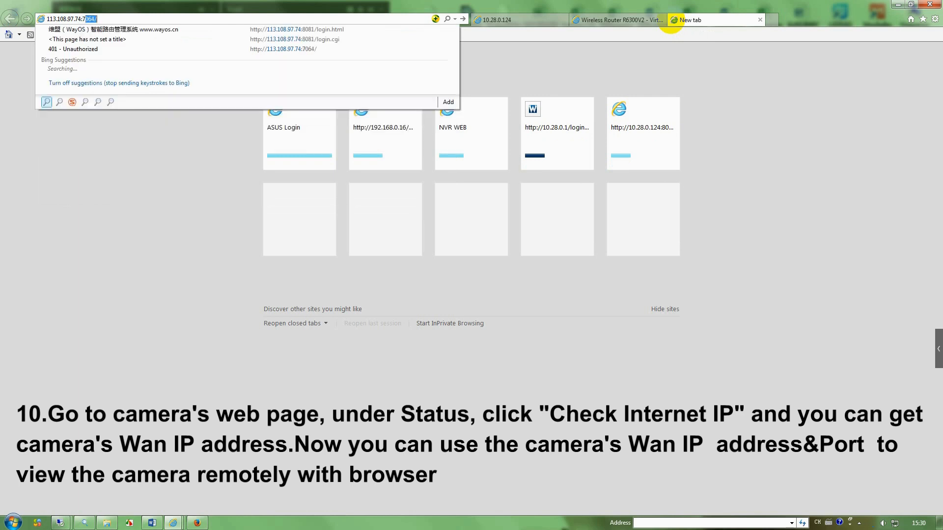
key("Return")
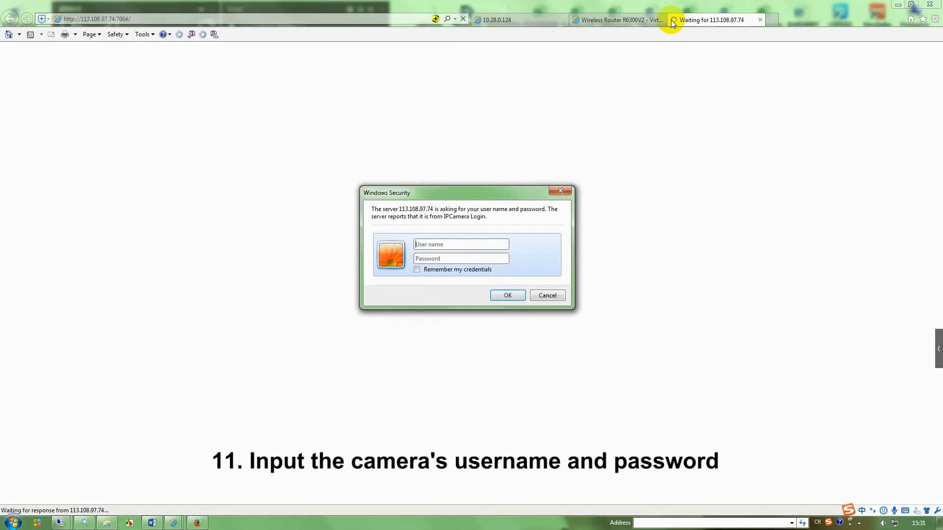
type("admin")
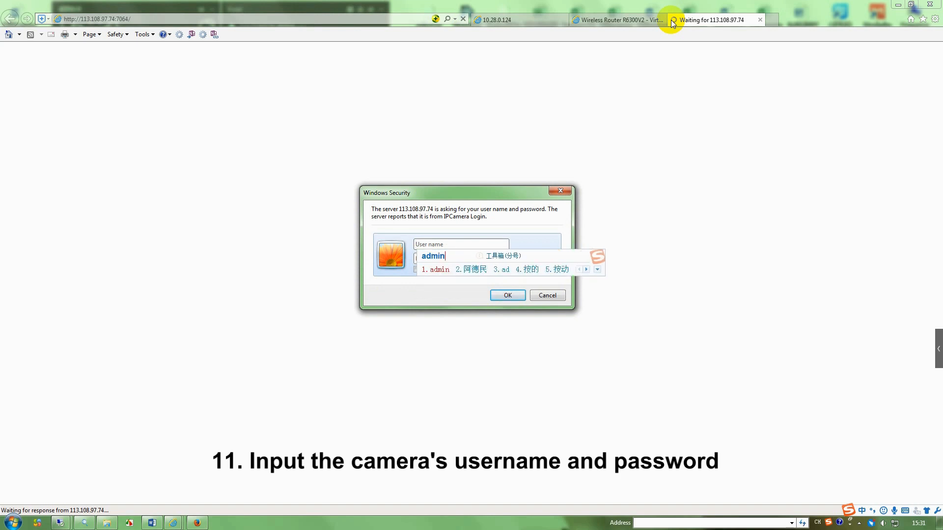
key("Return")
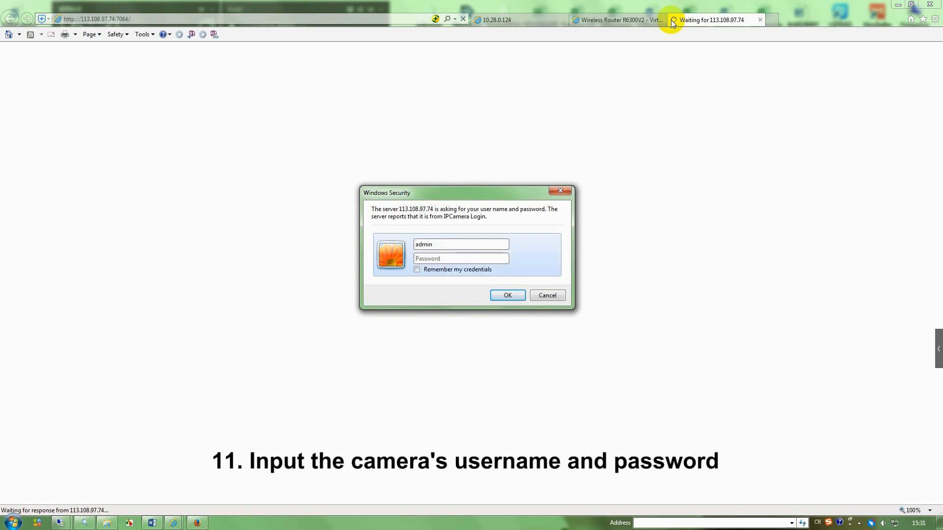
type("••")
key("Return")
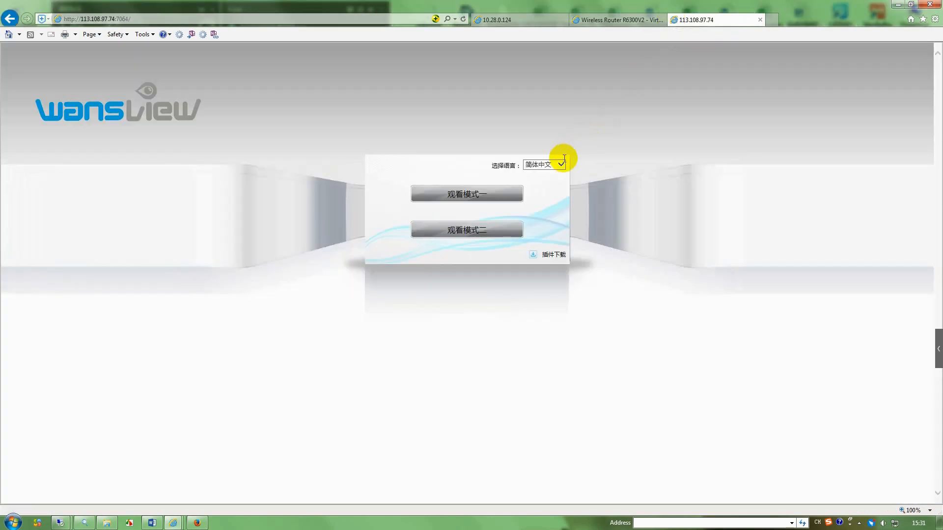
- Switch the camera page to English, watch the remote Mode 1 feed, and go to Set Up
left_click(558, 164)
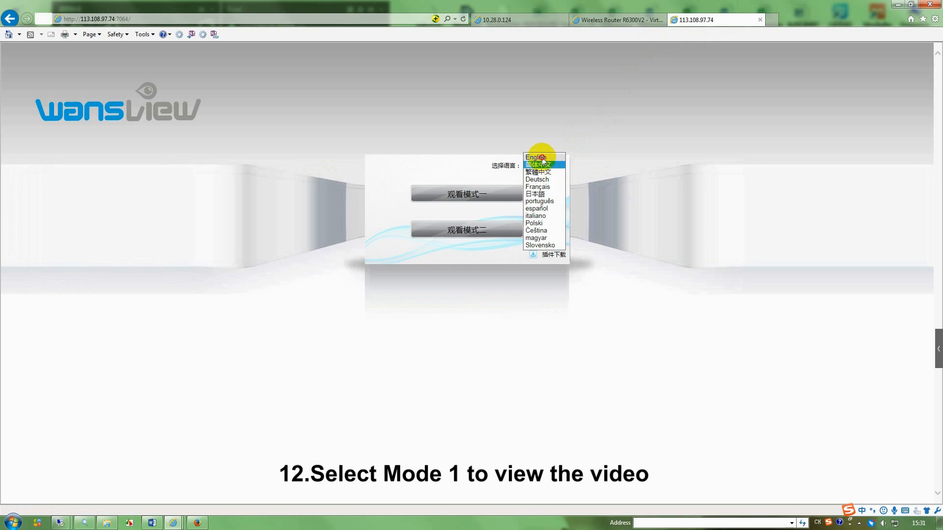
left_click(543, 162)
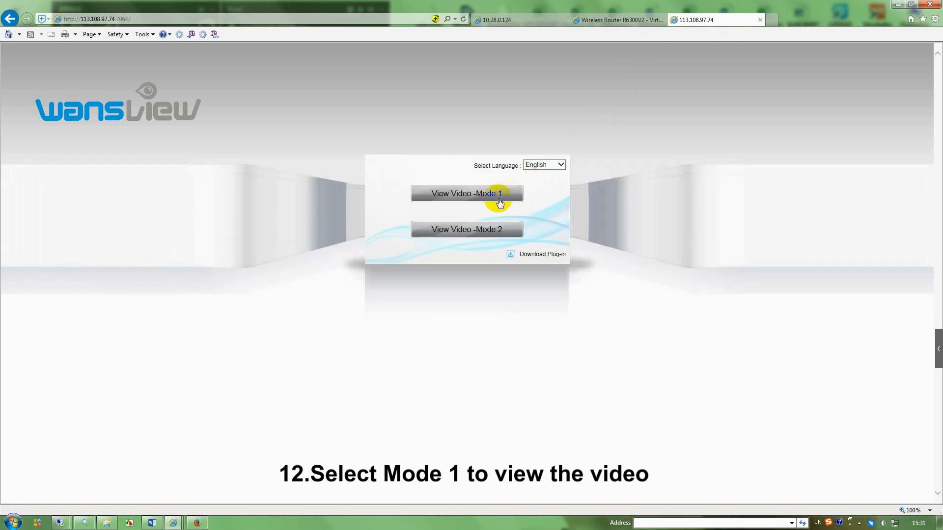
left_click(467, 194)
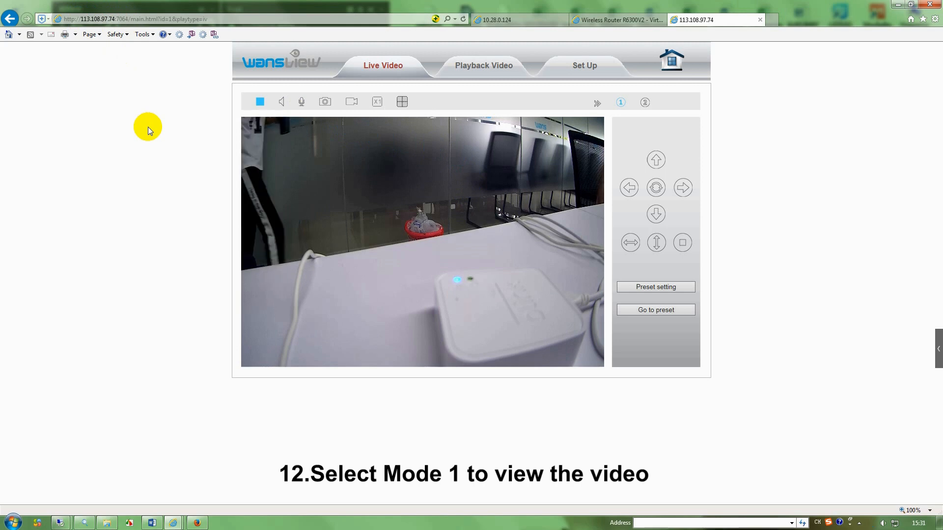
left_click(585, 67)
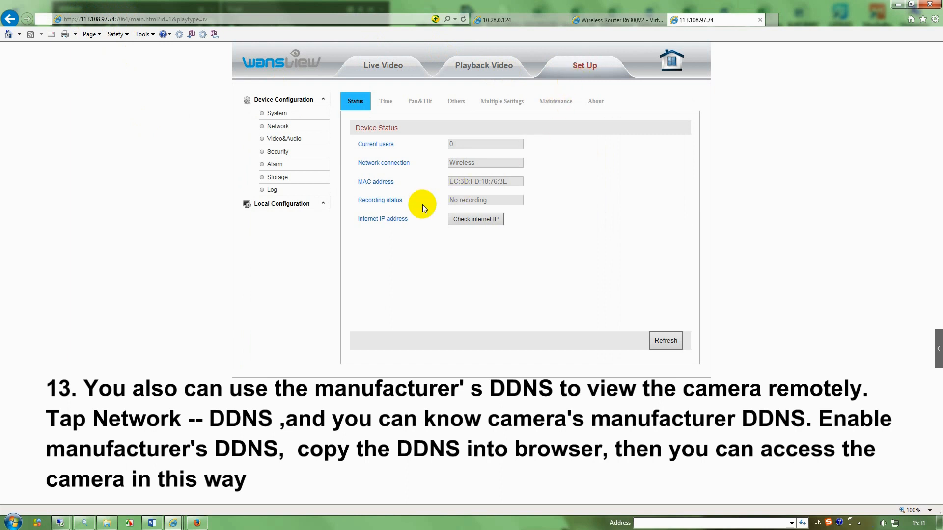
- Turn Manufacturer's DDNS ON under Network > DDNS and save the setting
left_click(280, 128)
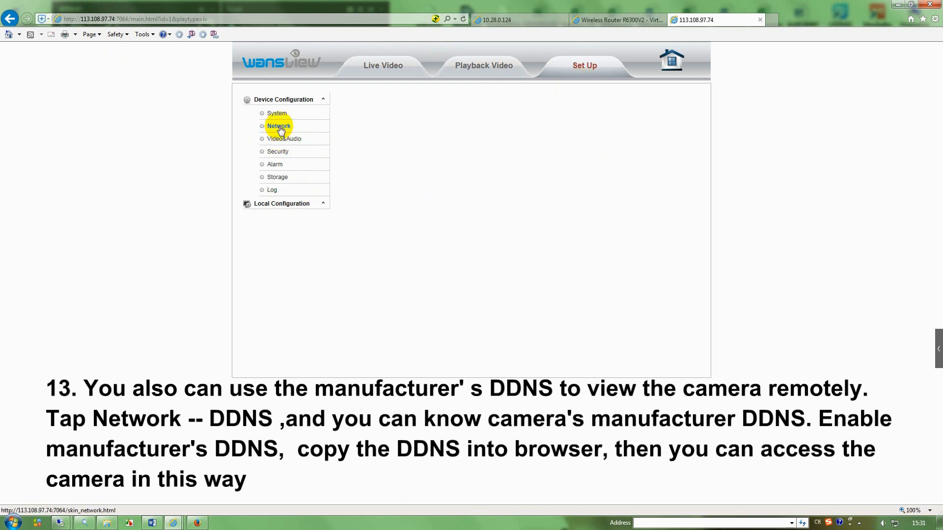
left_click(471, 107)
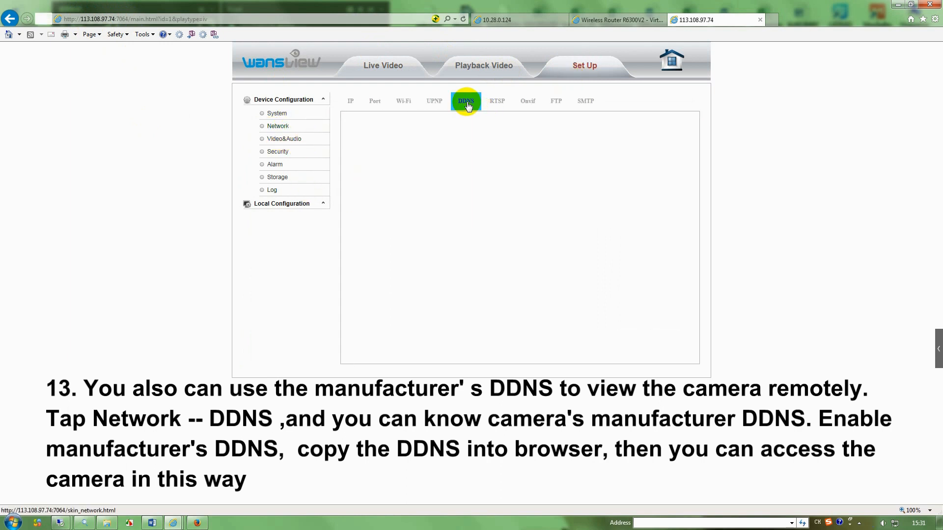
left_click(452, 143)
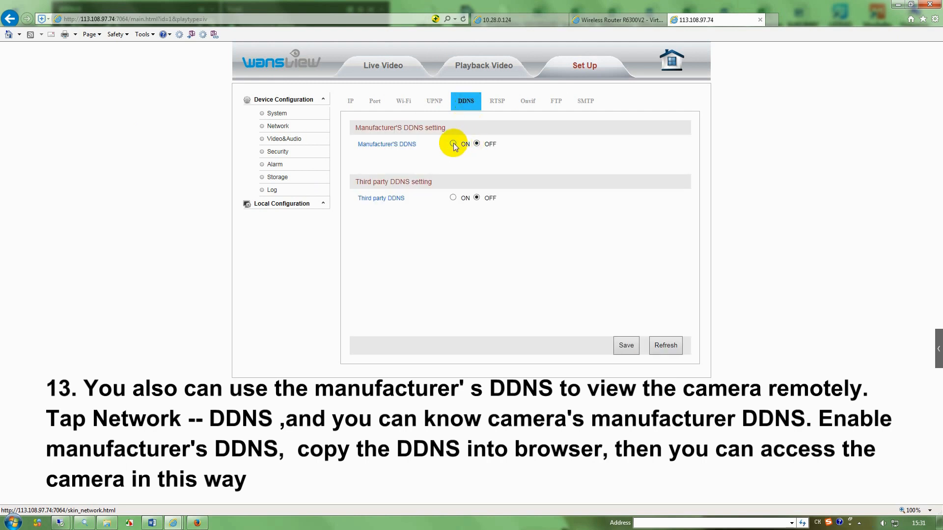
left_click(626, 345)
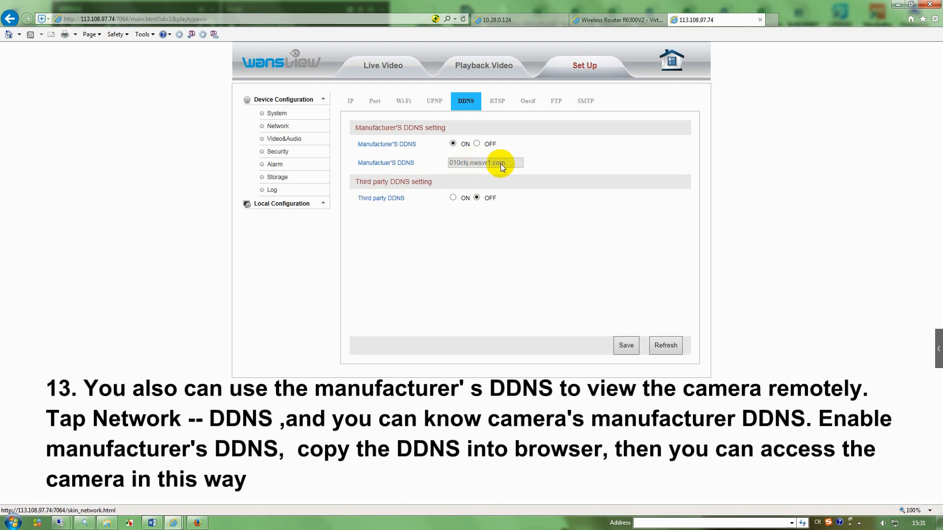
left_click_drag(505, 163, 456, 164)
right_click(468, 163)
left_click(493, 180)
- Load 010ctij.nwsvr1.com in a new tab and open View Video - Mode 1
left_click(772, 19)
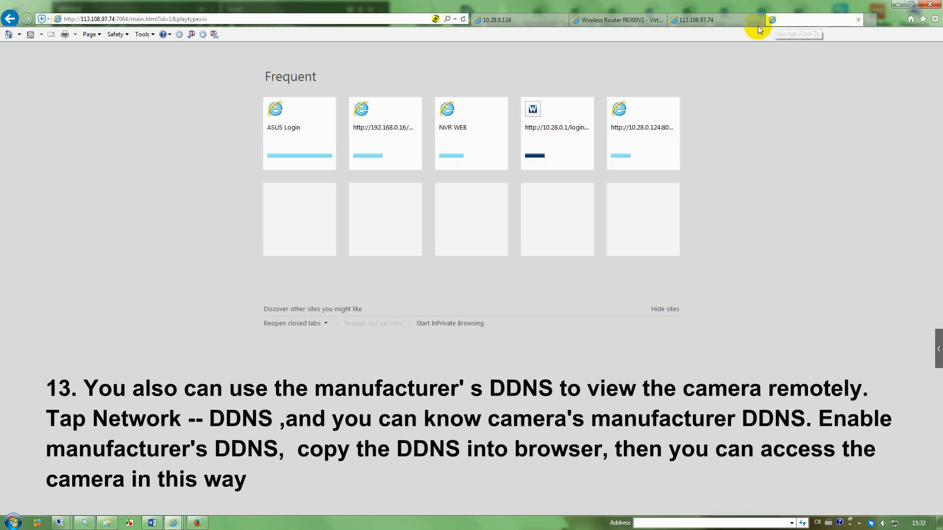
left_click(306, 22)
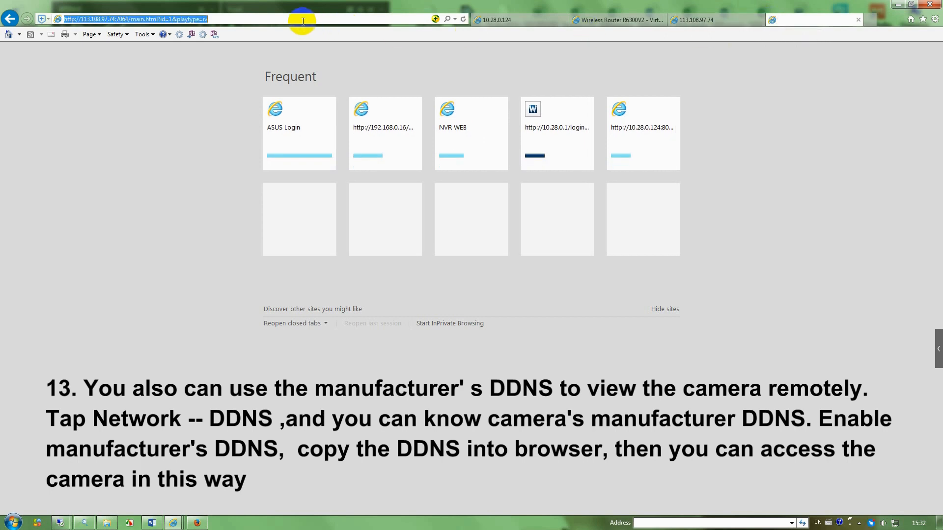
key("ctrl+v")
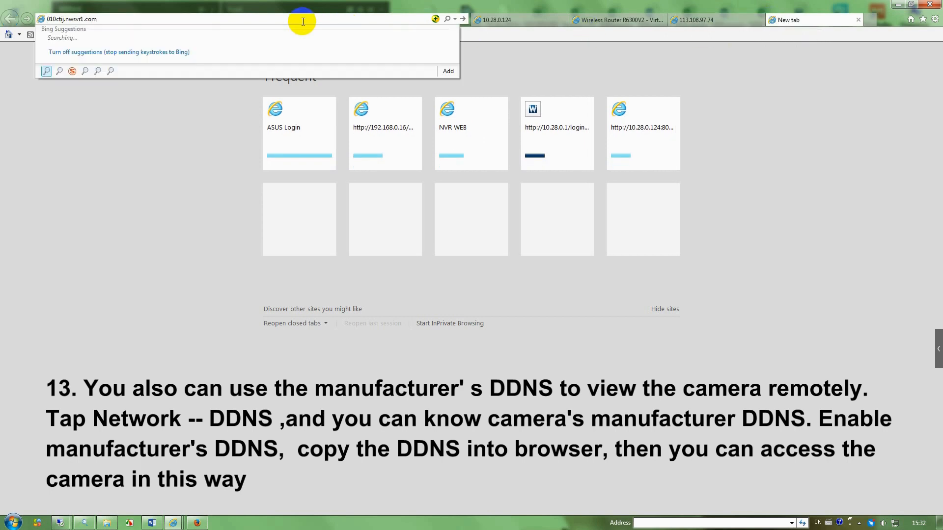
key("Return")
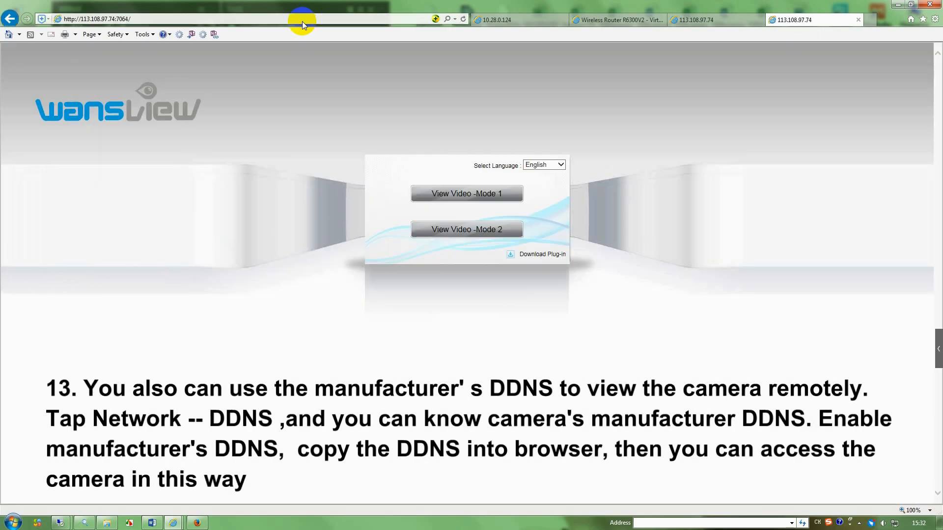
left_click(459, 194)
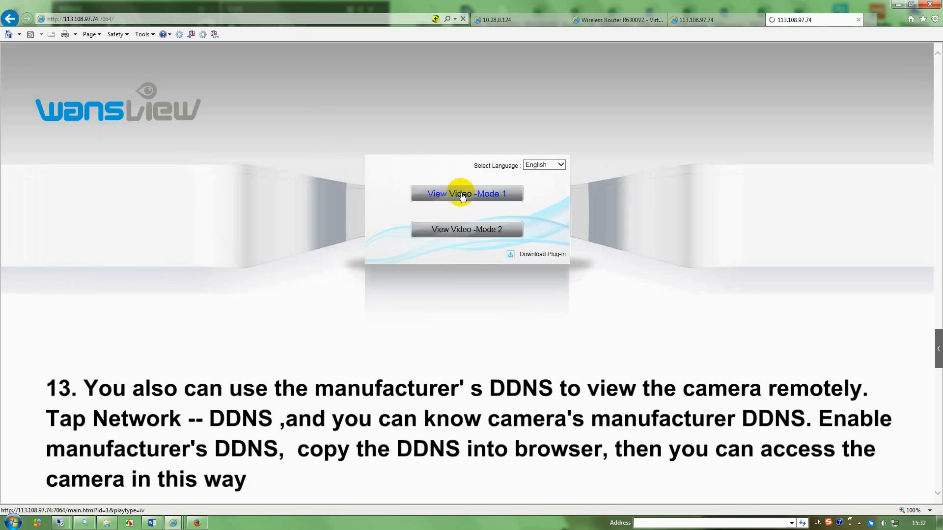